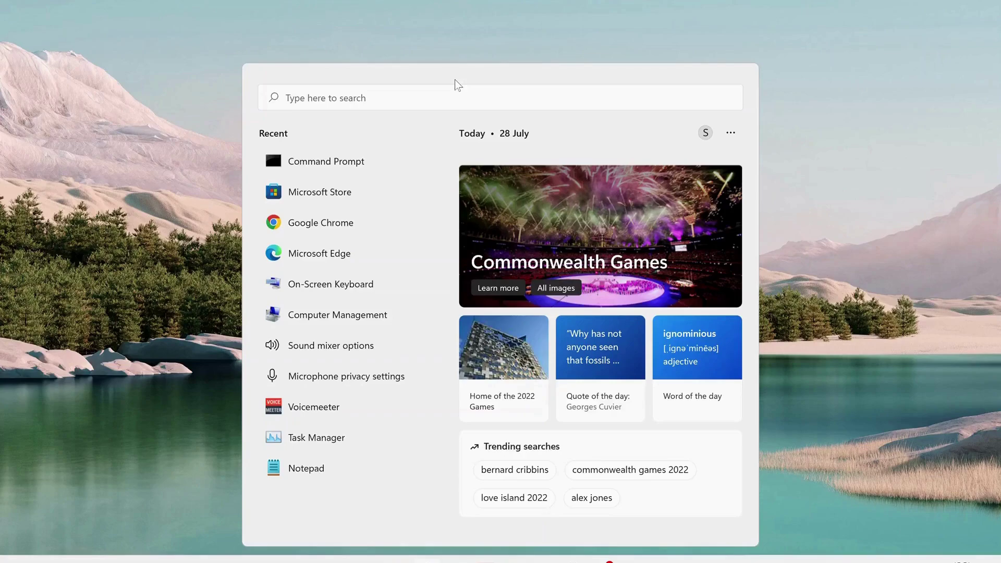
# Open the Network Connections window by running ncpa.cpl from the Run dialog
pyautogui.click(458, 97)
pyautogui.write('run')
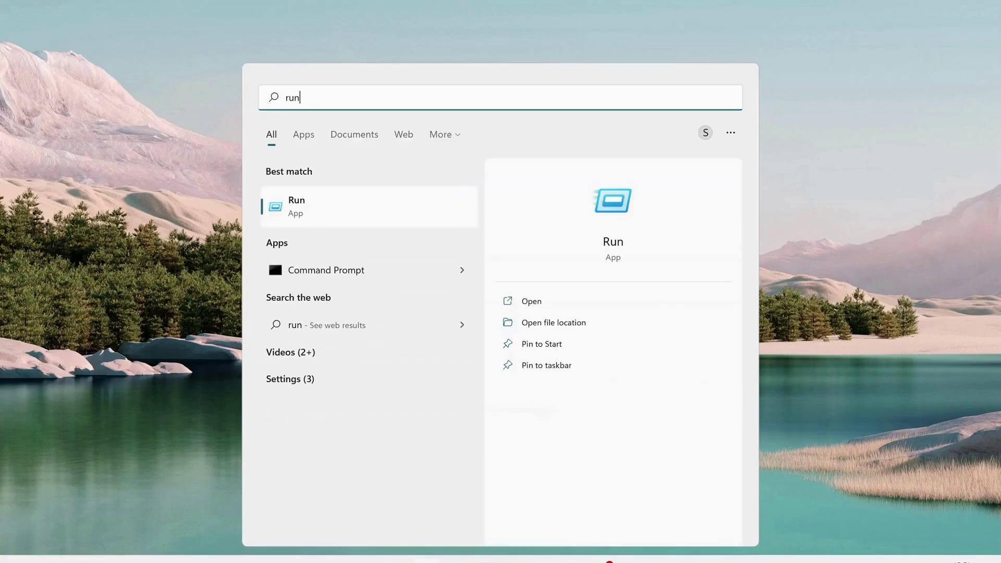
pyautogui.click(340, 207)
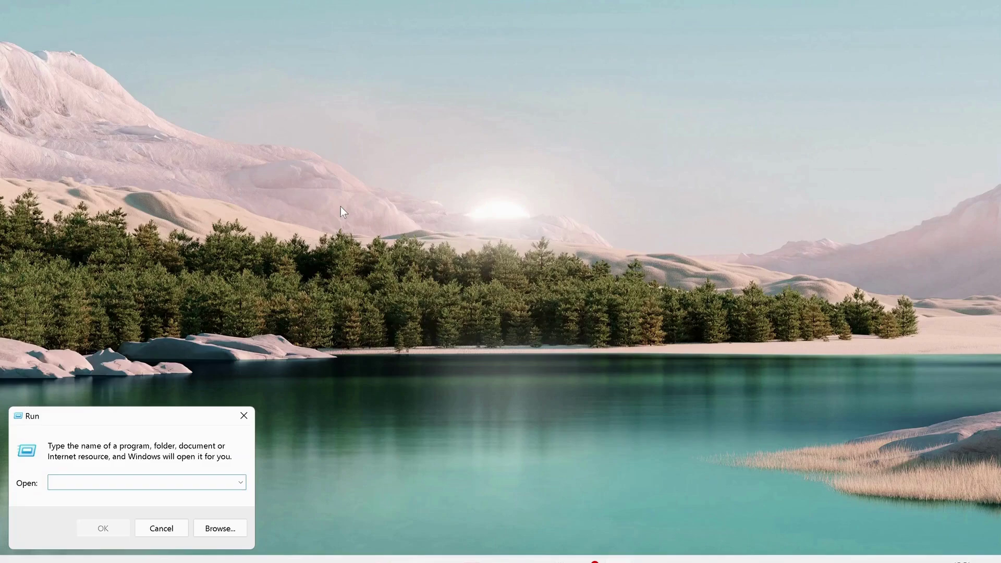
pyautogui.write('nc')
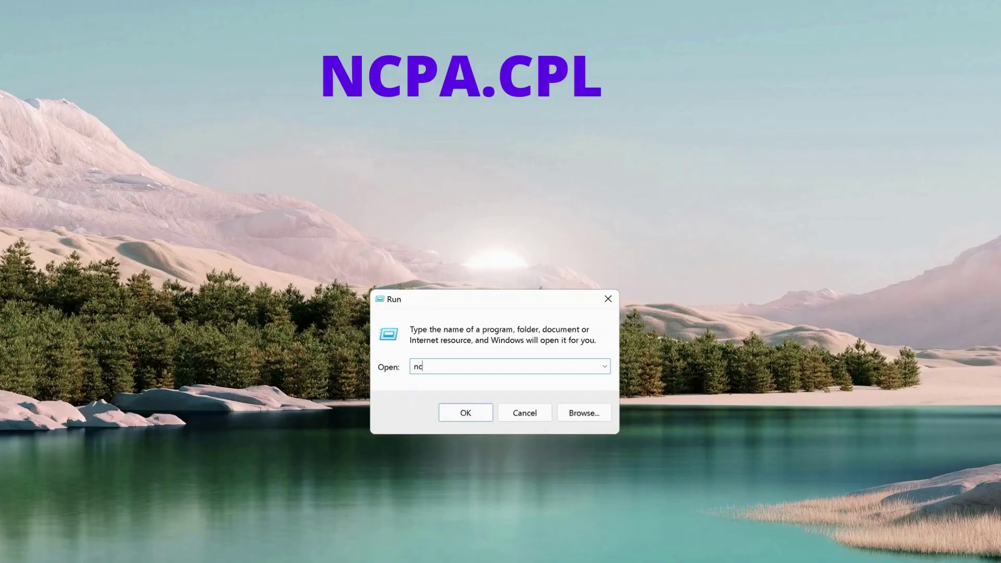
pyautogui.write('pa.cpl')
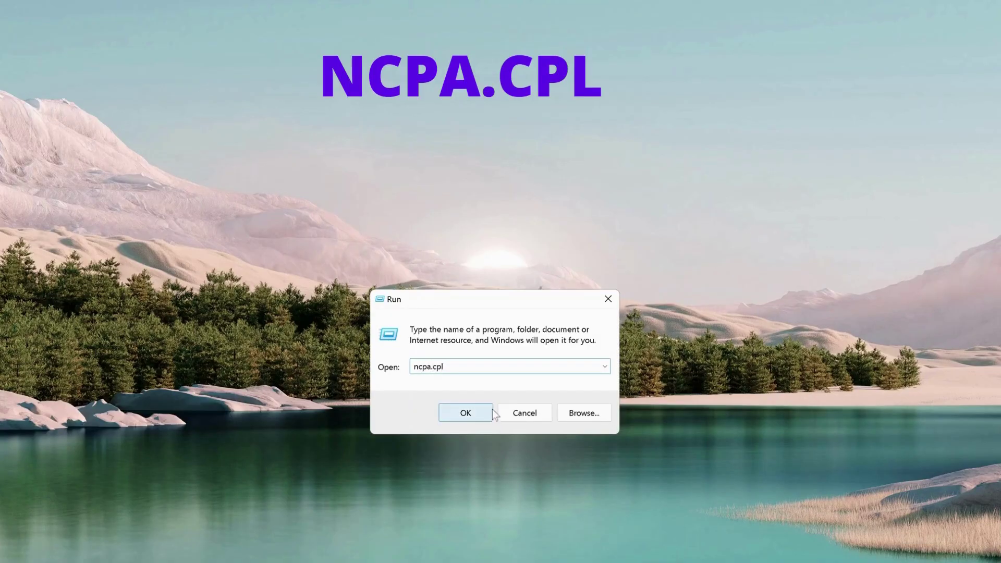
pyautogui.click(487, 412)
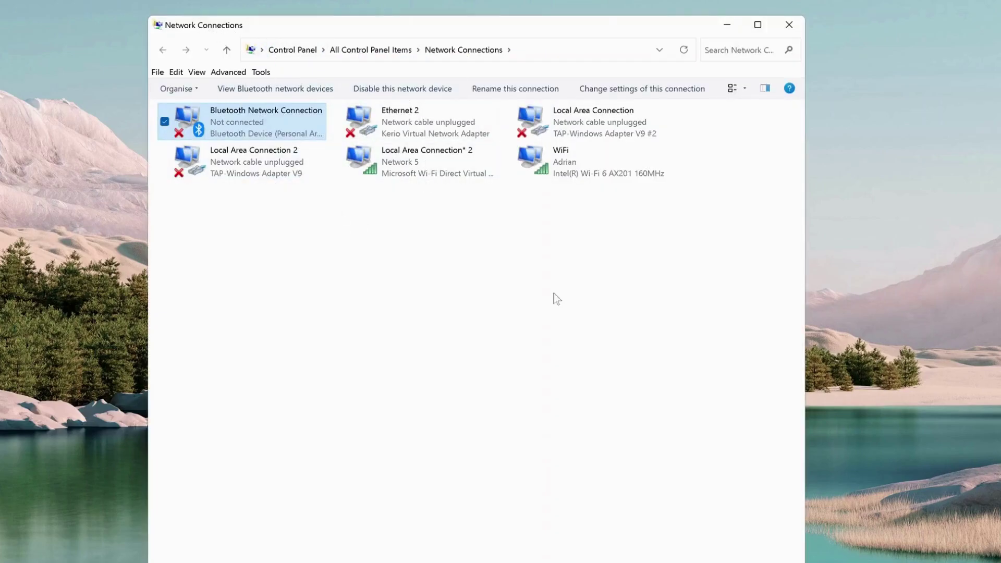
# Open the WiFi connection's Properties and select Internet Protocol Version 4 (TCP/IPv4)
pyautogui.click(553, 165)
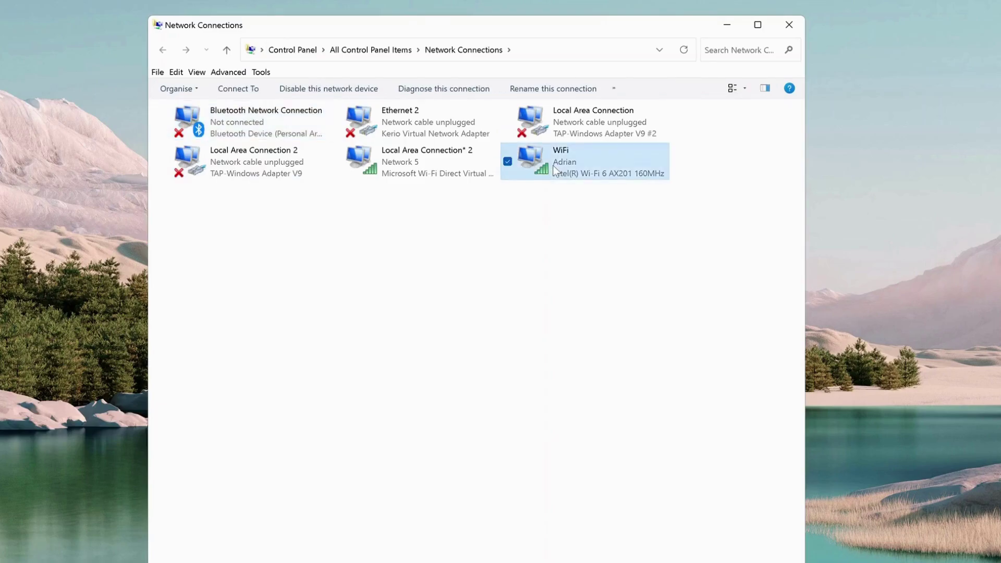
pyautogui.rightClick(581, 164)
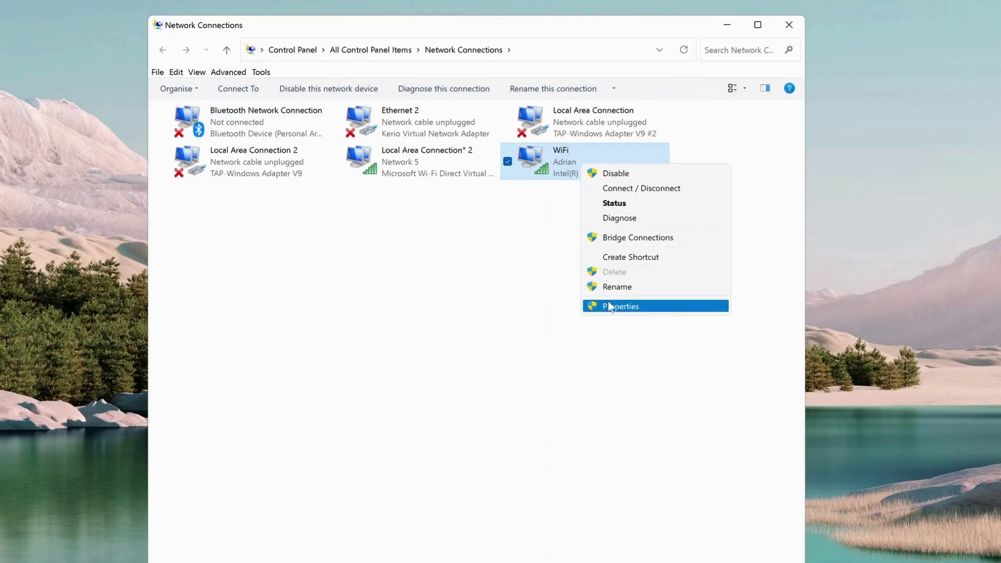
pyautogui.click(653, 307)
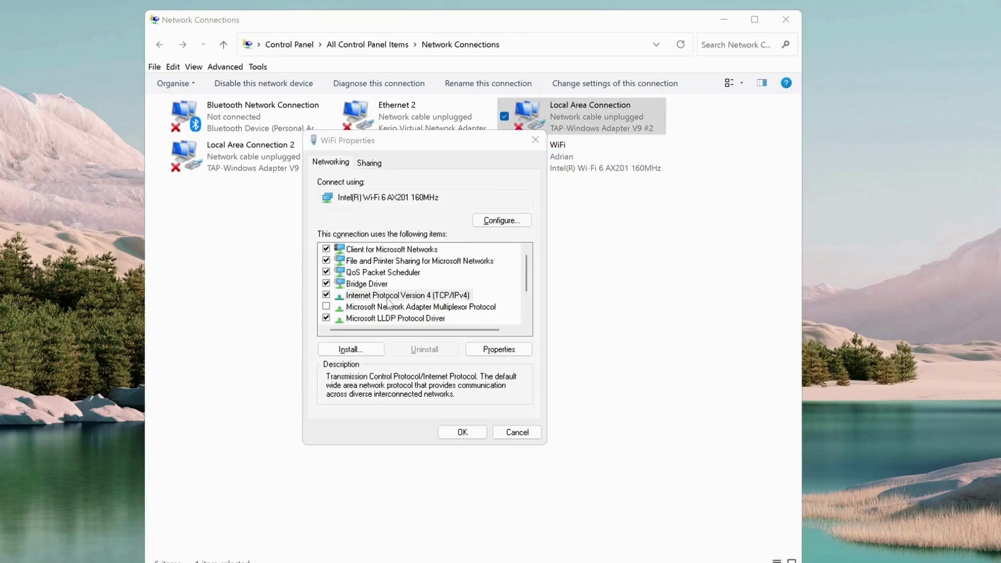
pyautogui.click(387, 295)
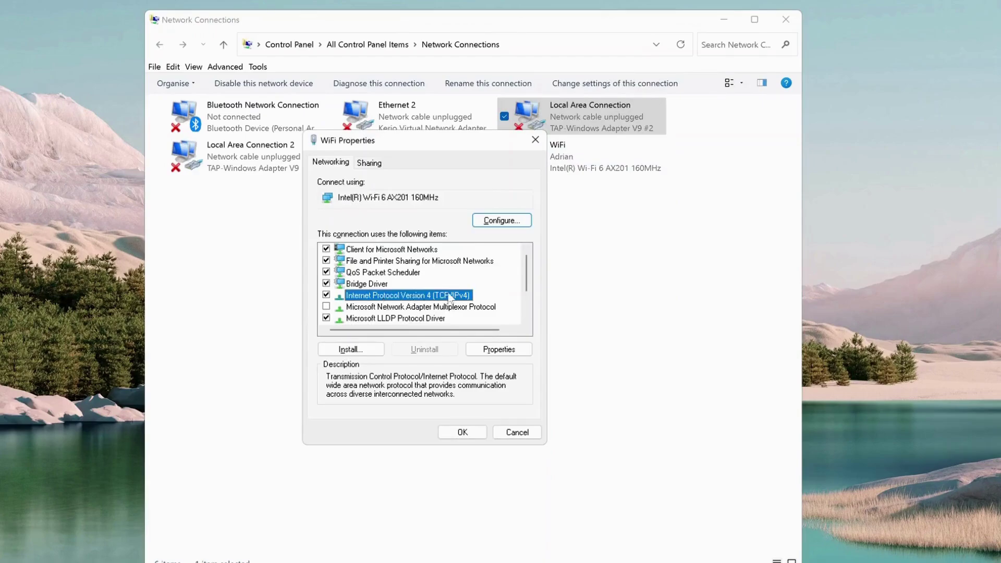
# Set WiFi IPv4 to obtain an IP address automatically, keeping DNS servers 8.8.8.8 and 4.4.8.8
pyautogui.click(501, 350)
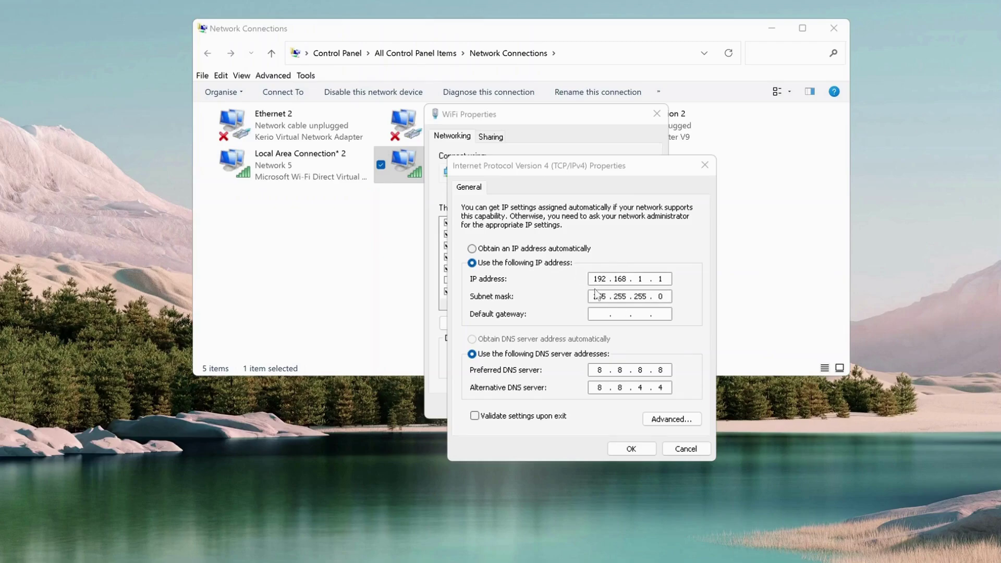
pyautogui.click(472, 249)
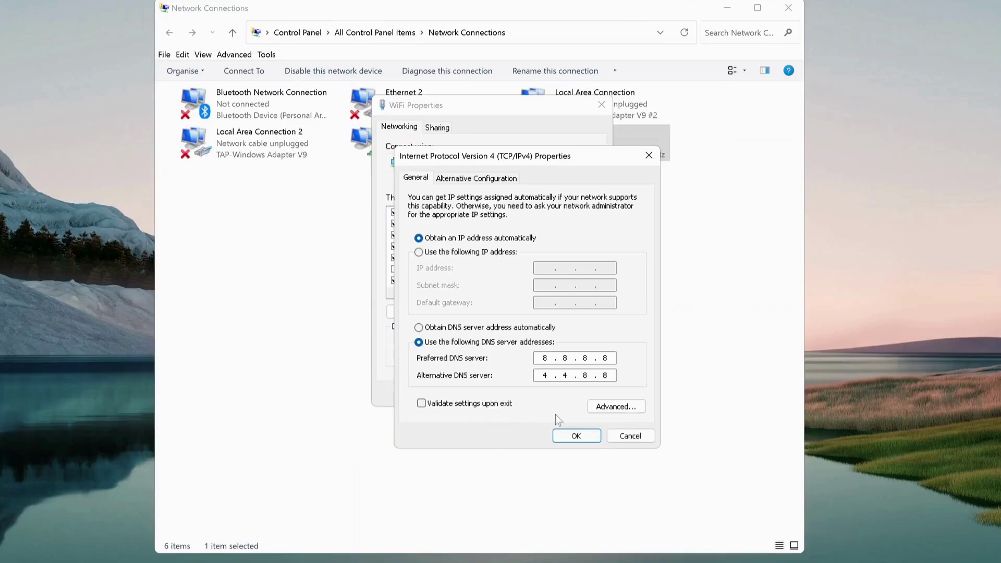
pyautogui.click(571, 436)
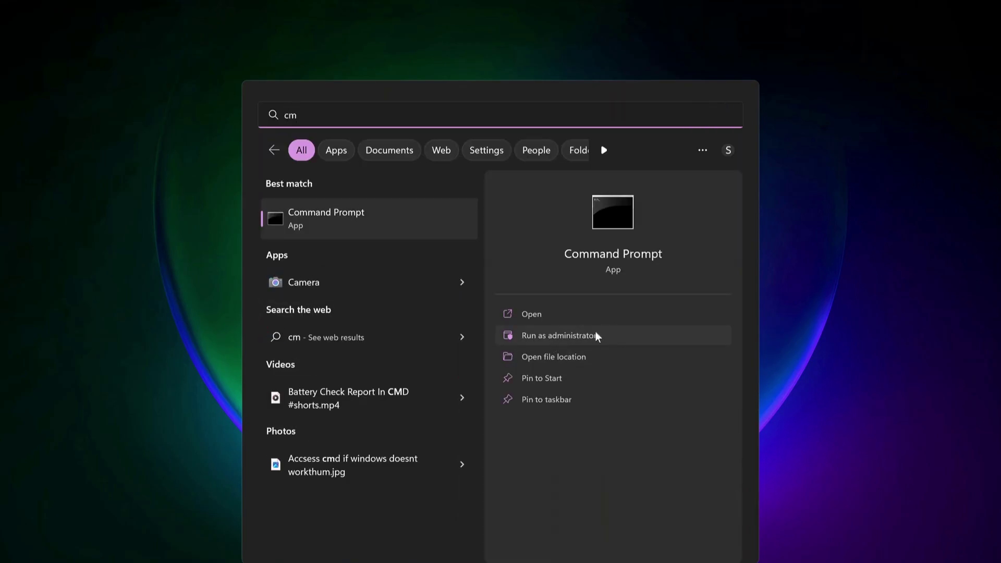
# Run sfc /scannow in a Command Prompt opened as administrator
pyautogui.click(561, 336)
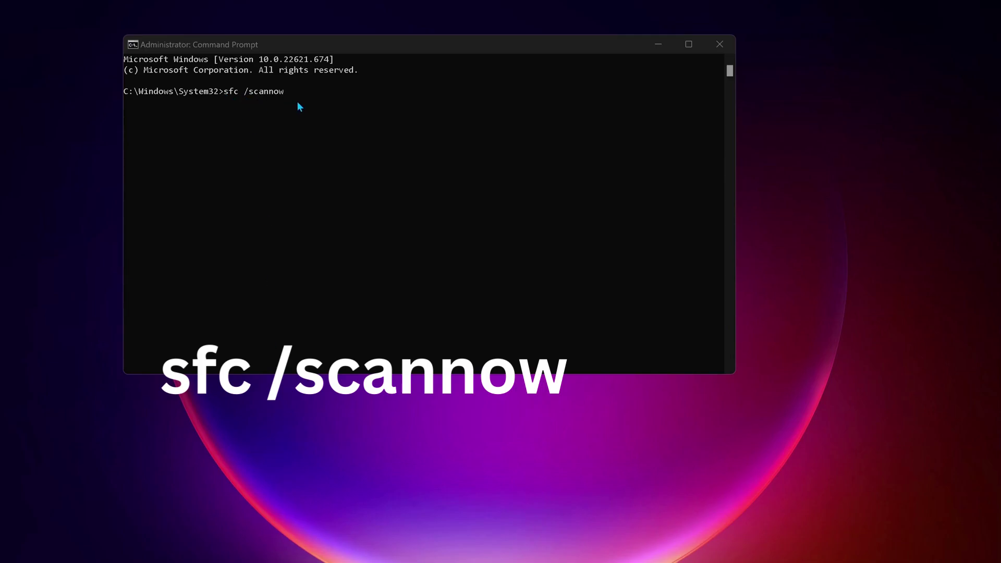
pyautogui.press('Return')
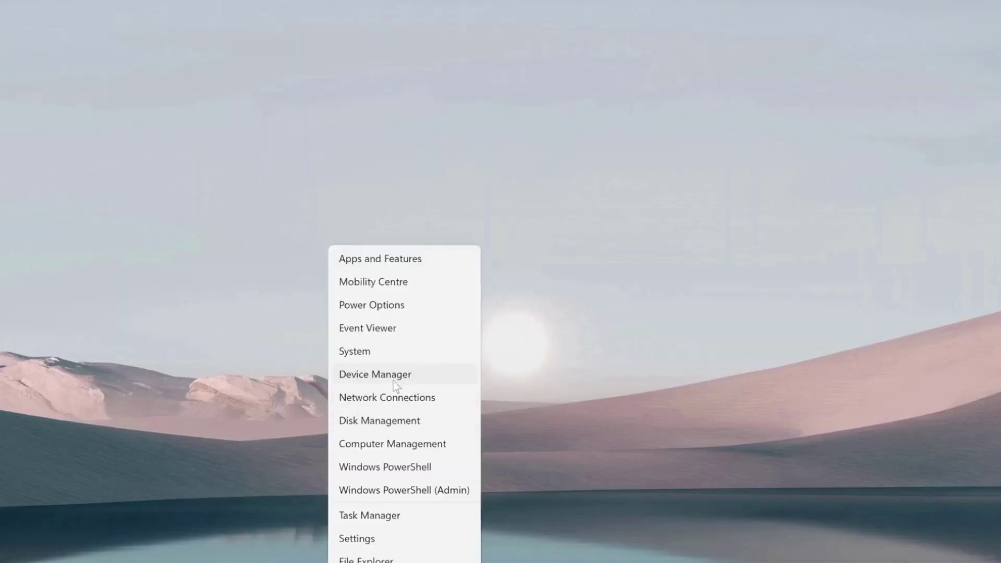
# Open Device Manager, expand Network adapters and select the Intel(R) Wi-Fi 6 AX201 160MHz adapter
pyautogui.click(393, 381)
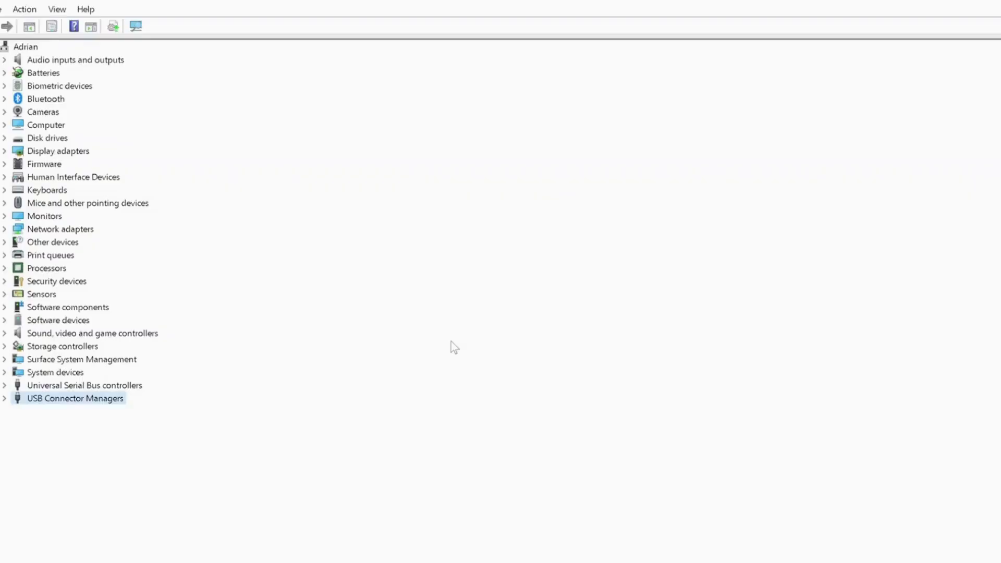
pyautogui.click(56, 230)
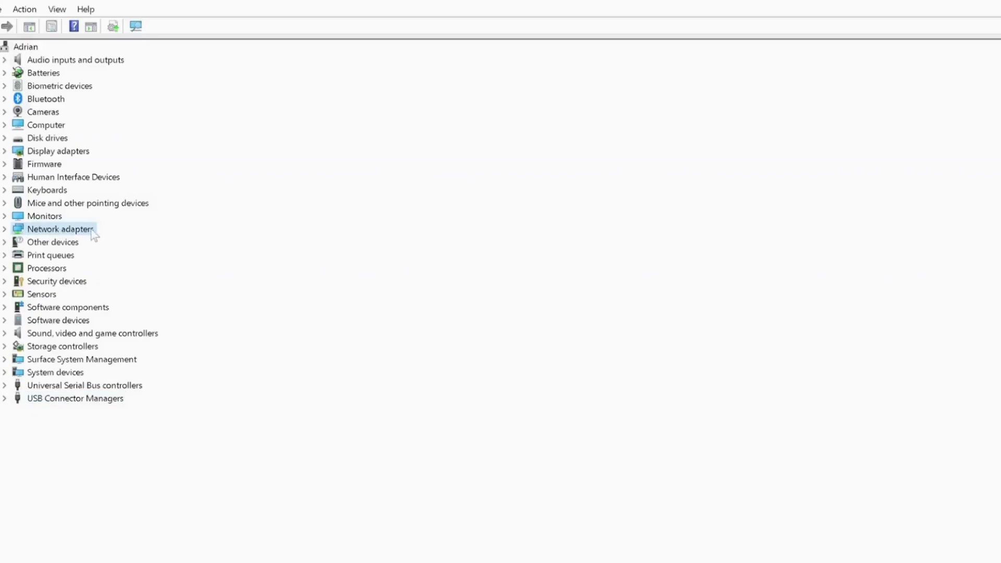
pyautogui.doubleClick(76, 233)
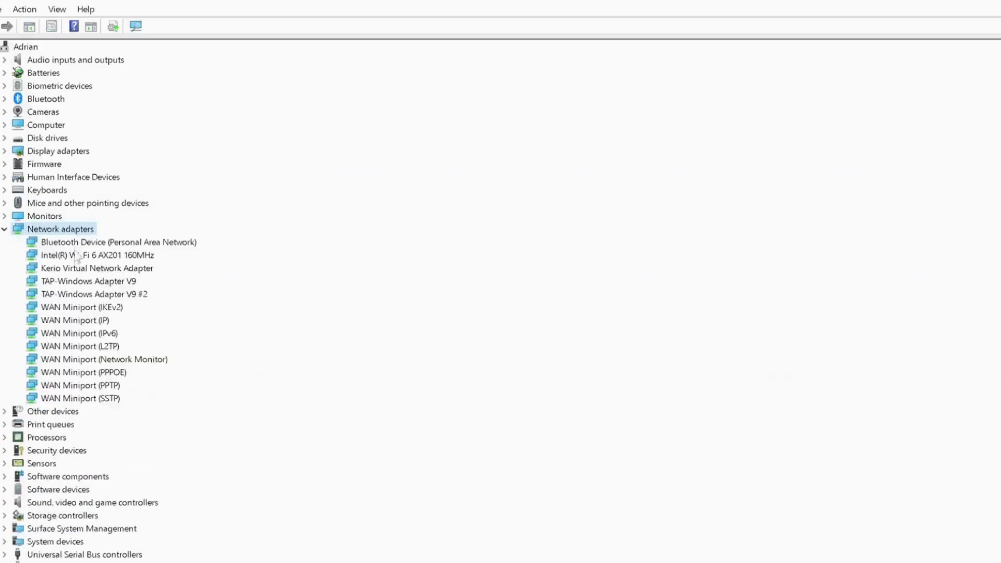
pyautogui.click(75, 257)
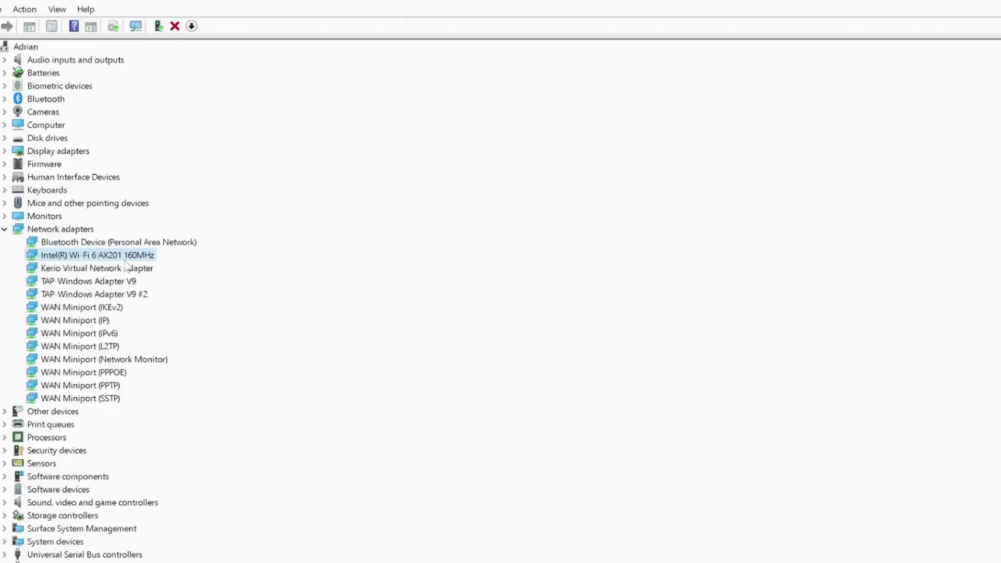
pyautogui.rightClick(58, 255)
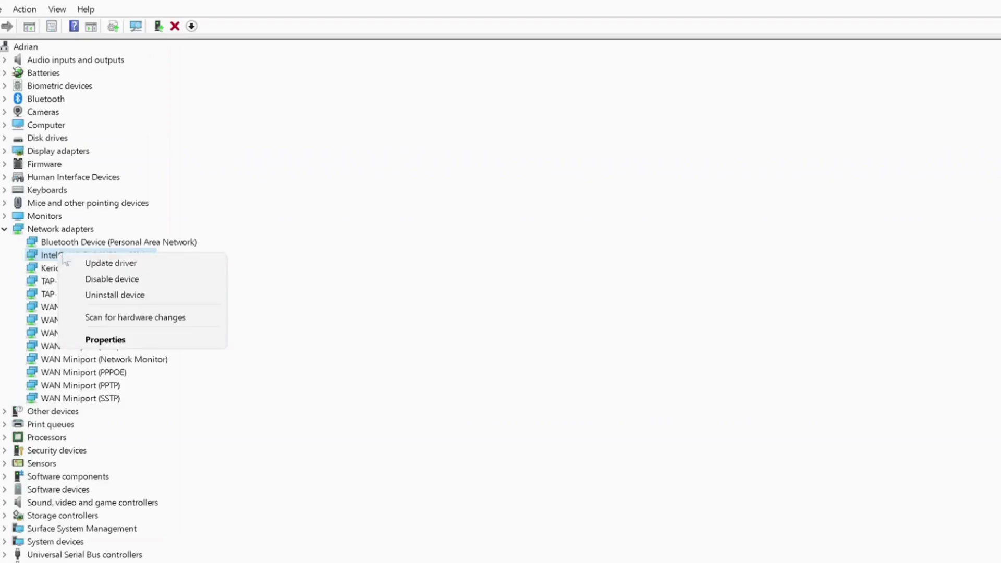
pyautogui.click(121, 264)
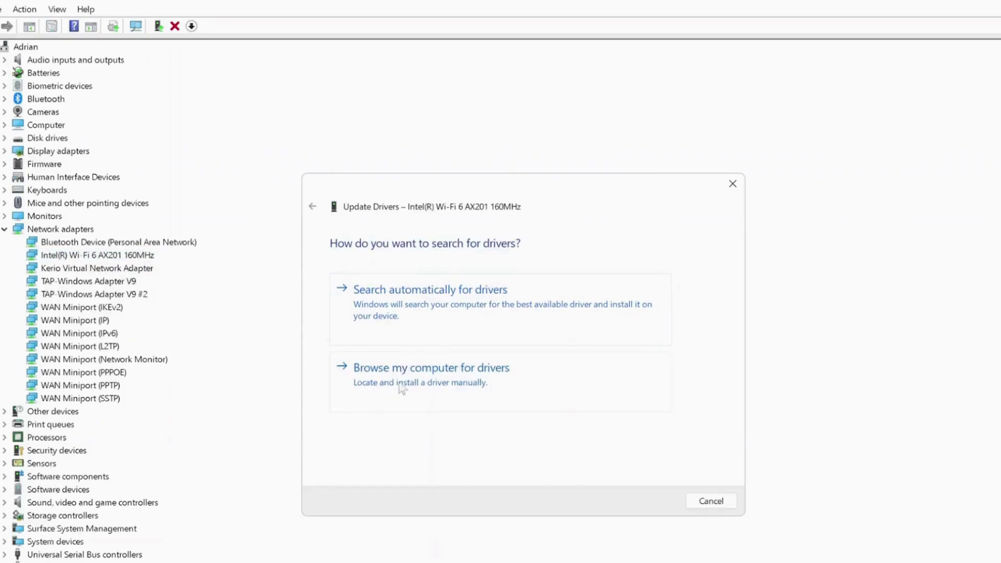
pyautogui.click(494, 374)
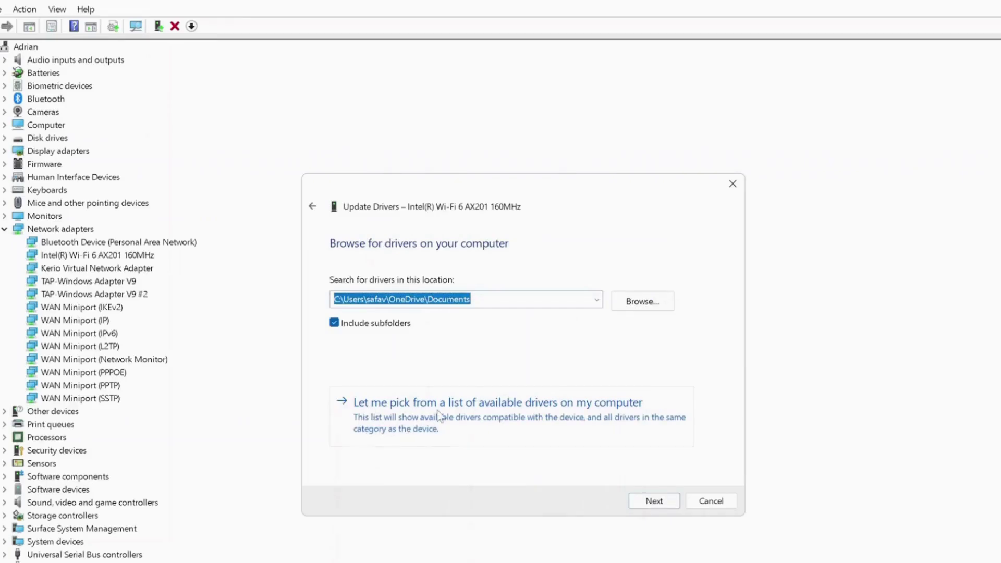
pyautogui.click(596, 416)
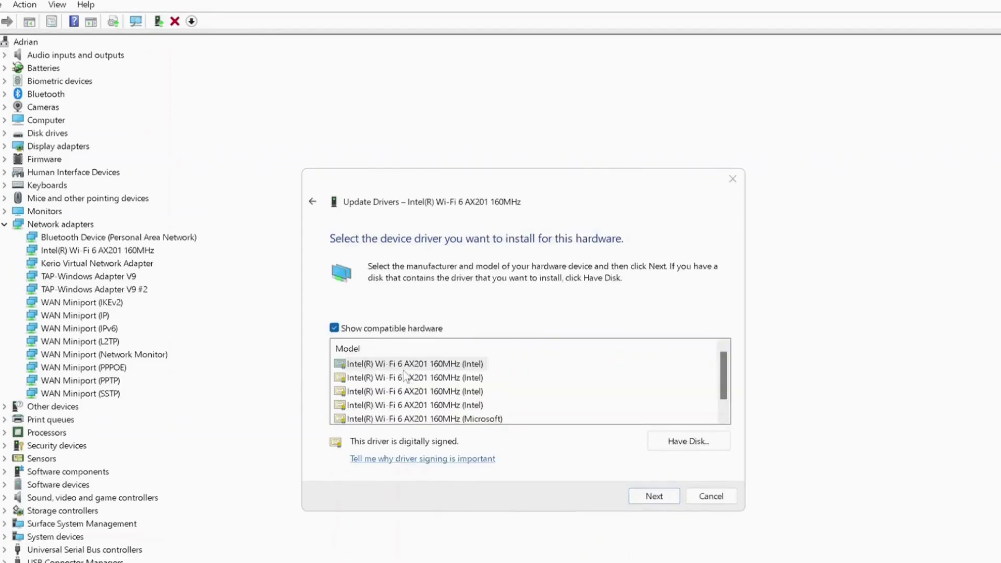
pyautogui.click(457, 364)
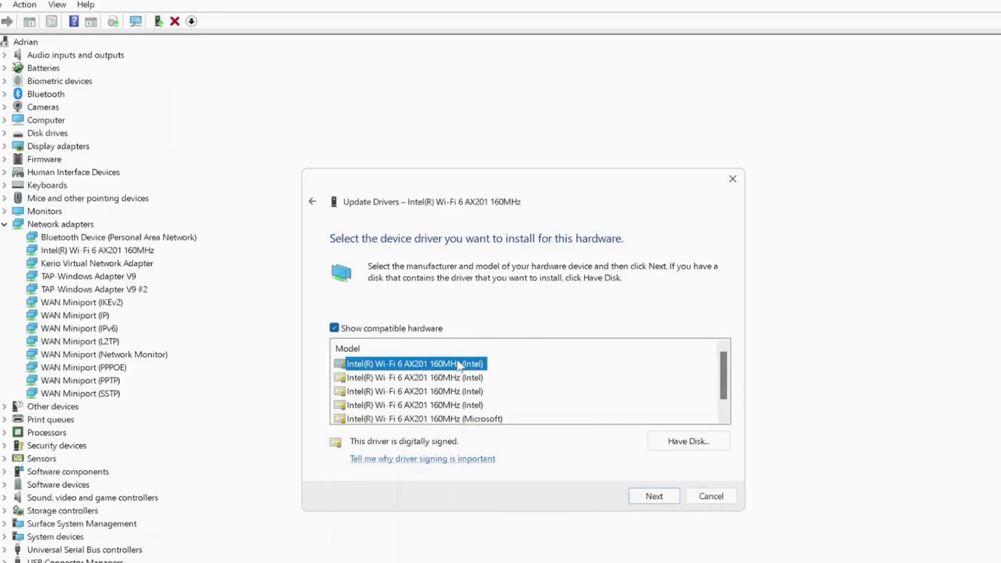
pyautogui.click(671, 503)
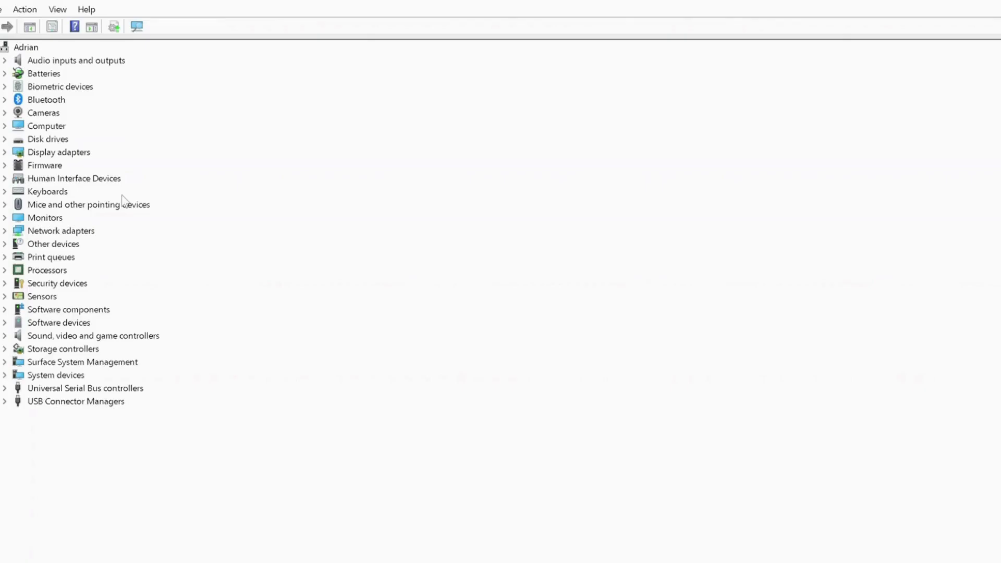
# Uninstall the Intel(R) Wi-Fi 6 AX201 160MHz device from Network adapters and confirm
pyautogui.doubleClick(61, 232)
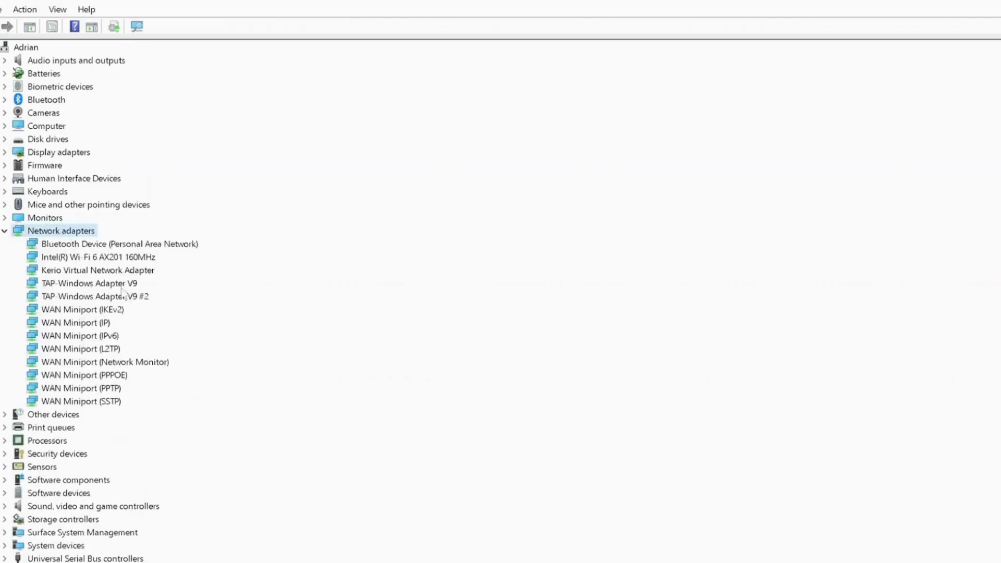
pyautogui.click(124, 259)
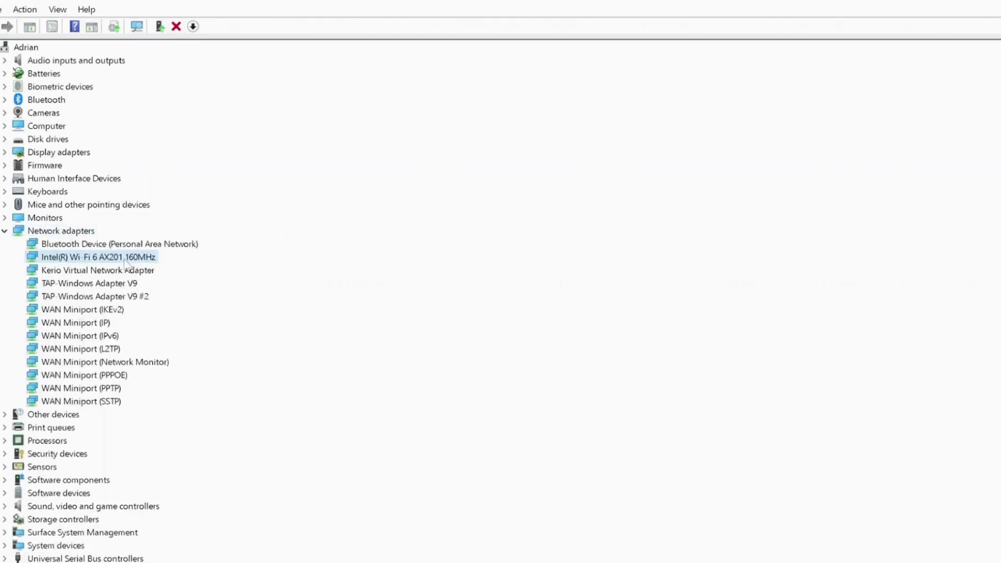
pyautogui.rightClick(125, 262)
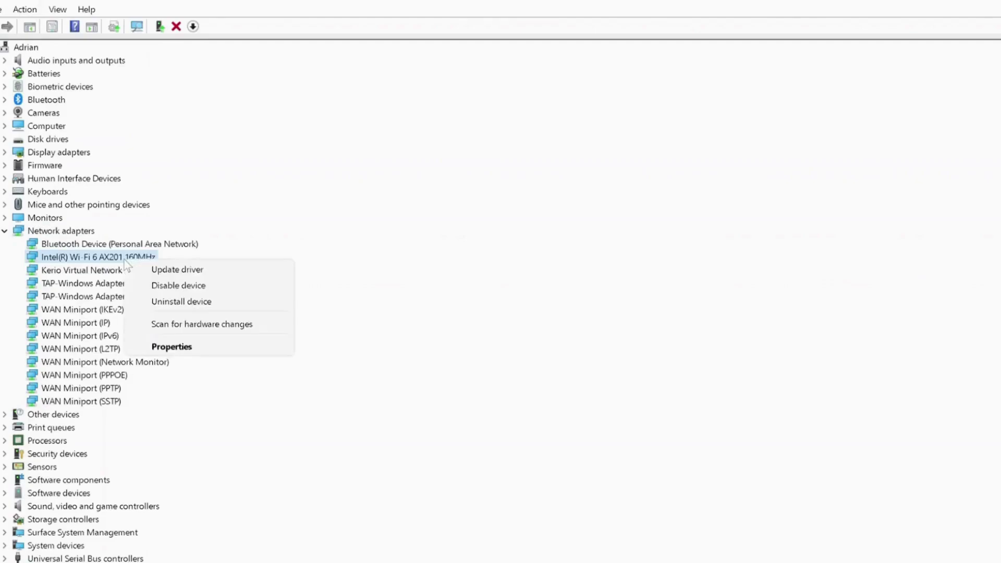
pyautogui.click(206, 305)
pyautogui.click(552, 395)
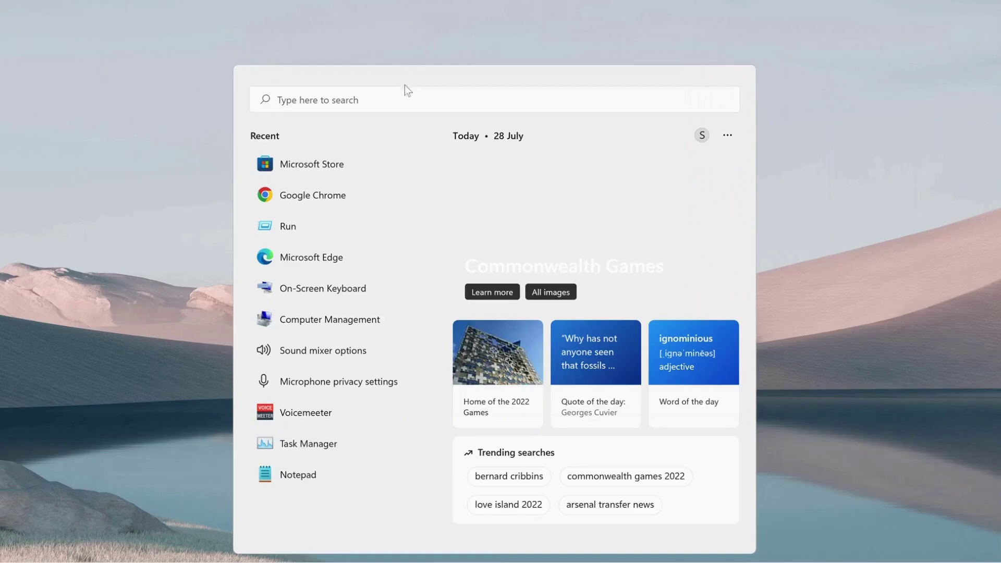
# Search 'cmd' and launch Command Prompt with Run as administrator
pyautogui.write('cmd')
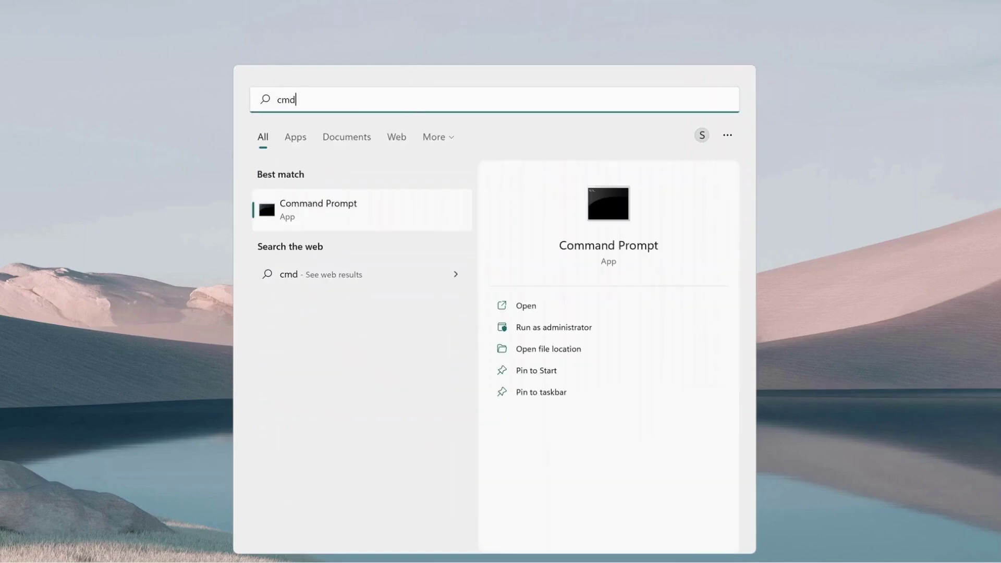
pyautogui.click(354, 219)
pyautogui.rightClick(353, 215)
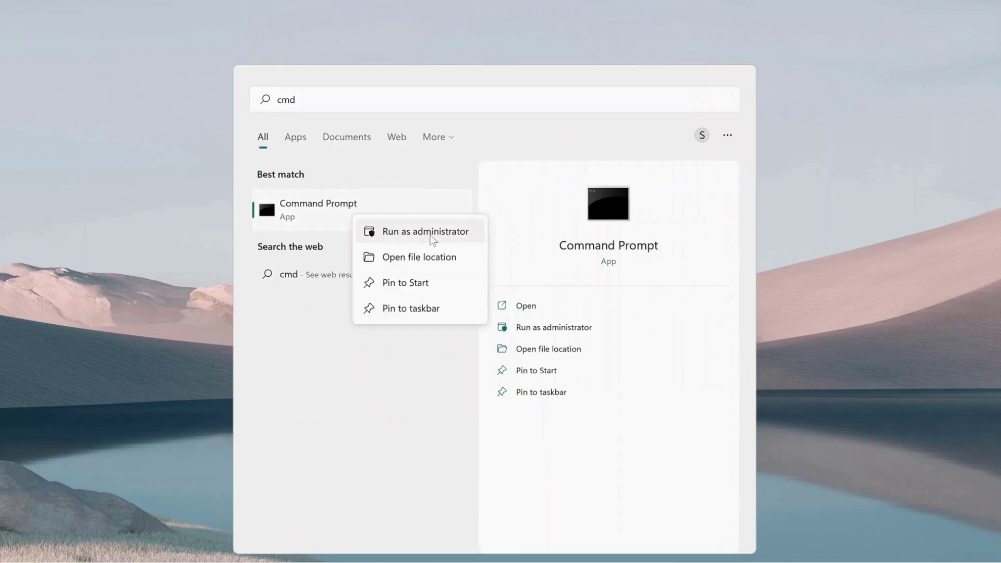
pyautogui.click(400, 236)
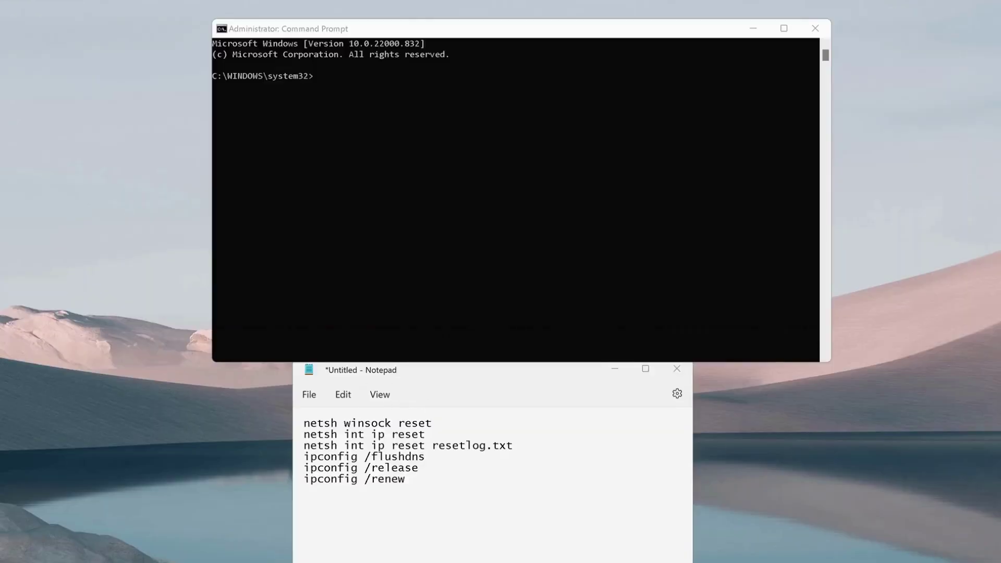
# Paste and run netsh winsock reset, netsh int ip reset, and netsh int ip reset resetlog.txt
pyautogui.tripleClick(403, 425)
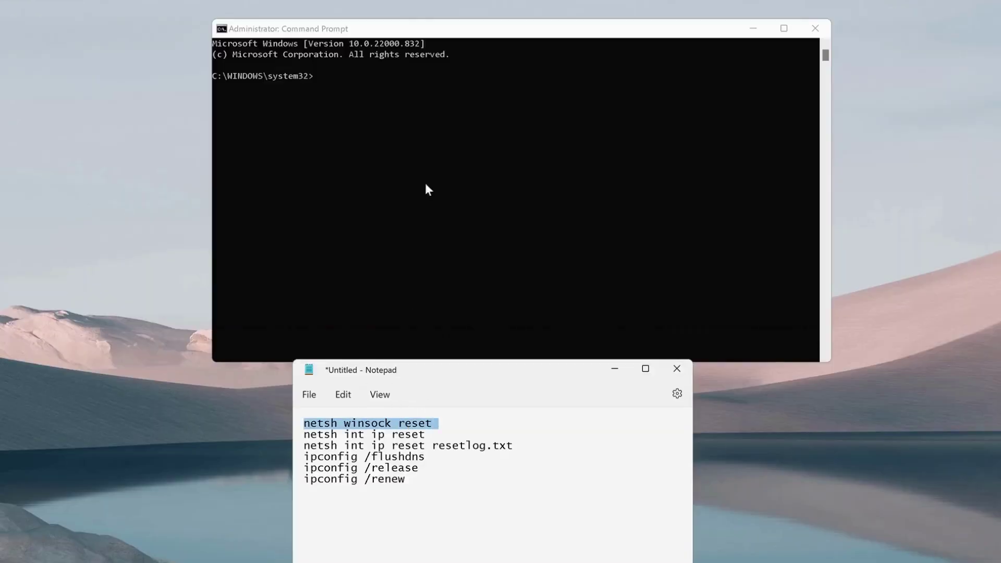
pyautogui.click(438, 163)
pyautogui.rightClick(438, 163)
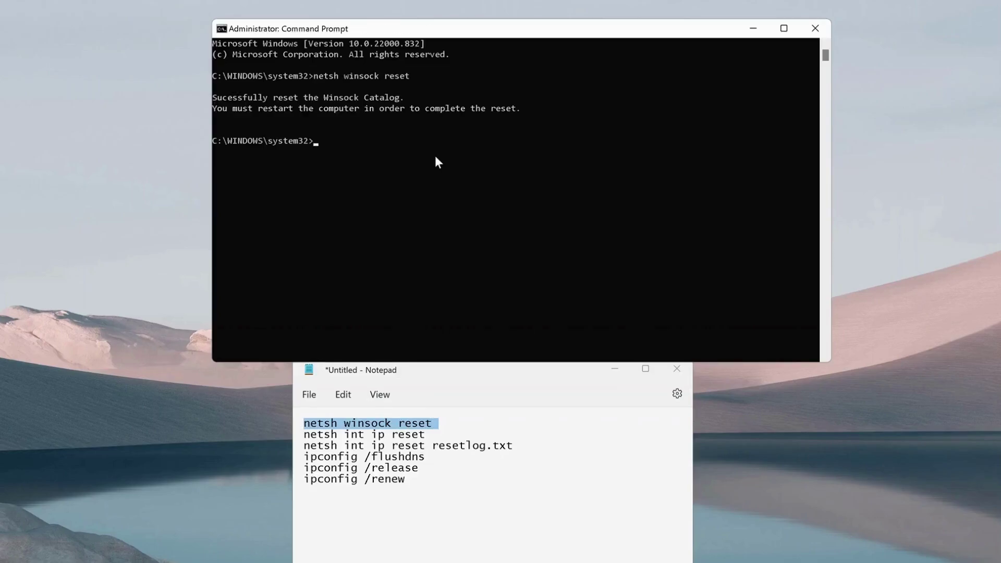
pyautogui.tripleClick(408, 438)
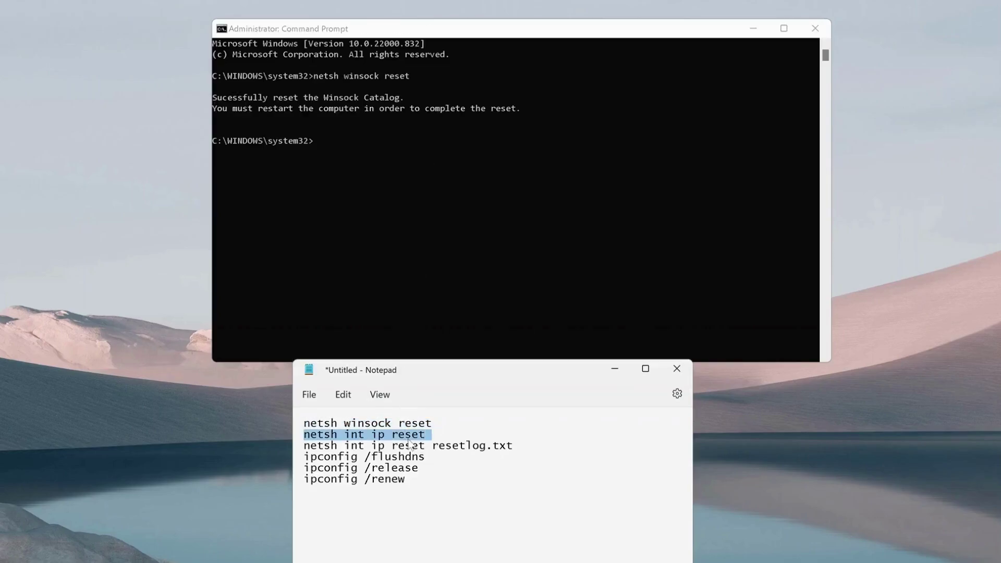
pyautogui.click(458, 205)
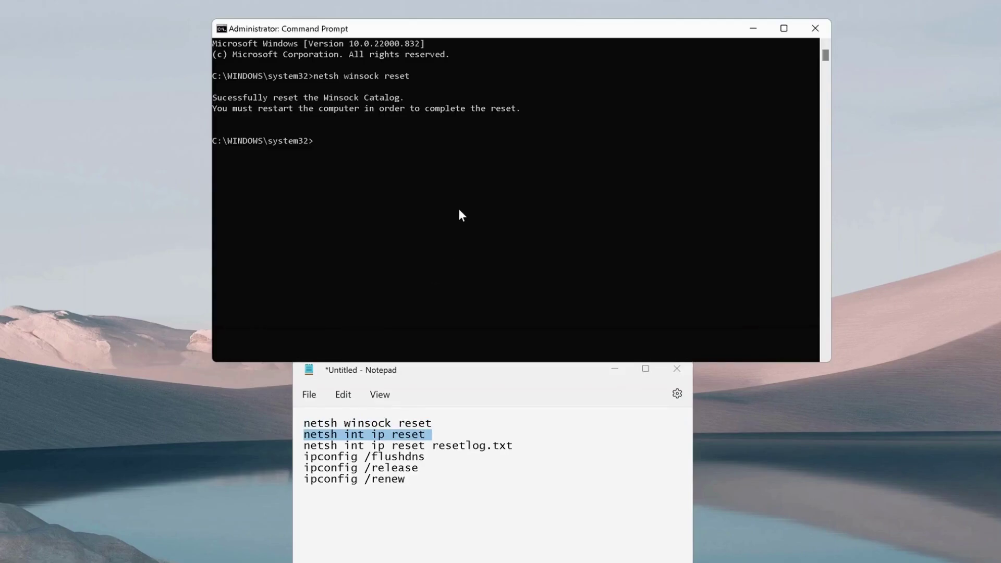
pyautogui.rightClick(458, 205)
pyautogui.doubleClick(396, 457)
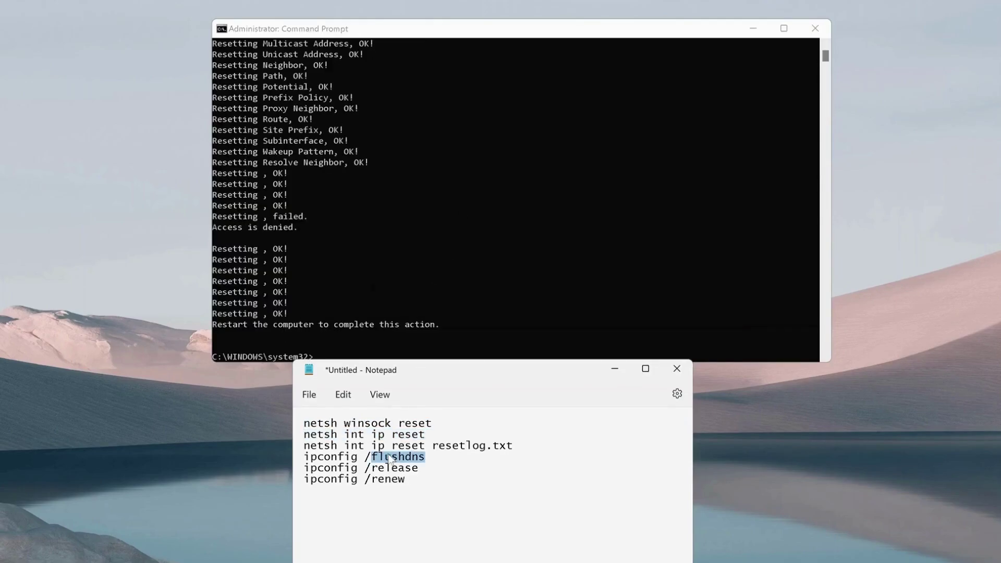
pyautogui.tripleClick(392, 446)
pyautogui.click(466, 320)
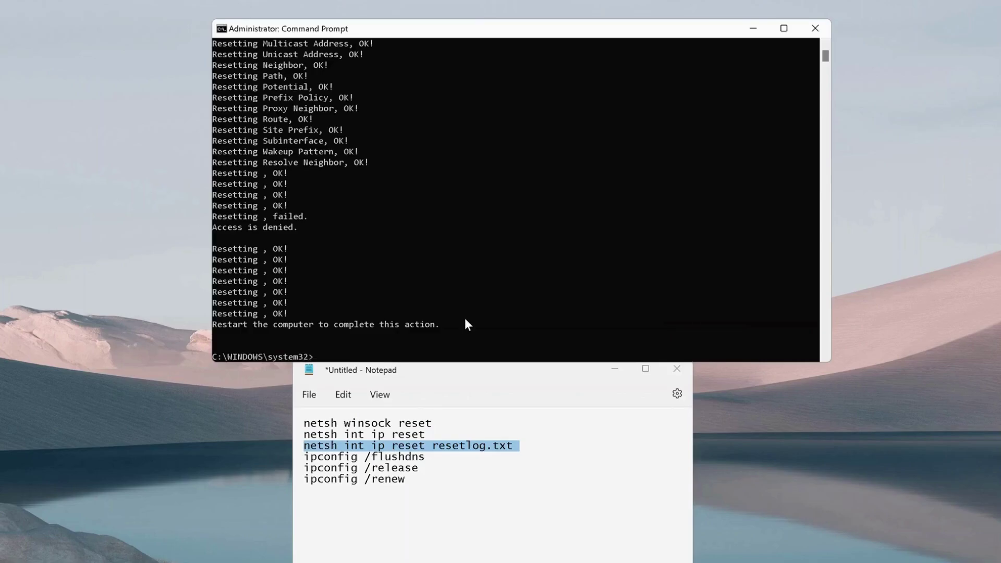
pyautogui.rightClick(465, 319)
# Paste and run ipconfig /flushdns and ipconfig /release in the console
pyautogui.tripleClick(403, 458)
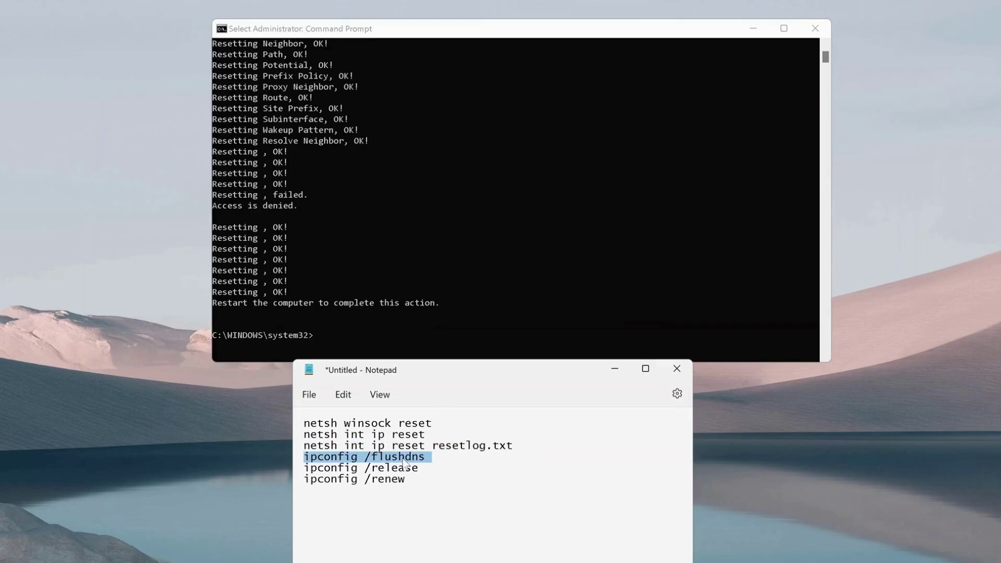
pyautogui.click(460, 319)
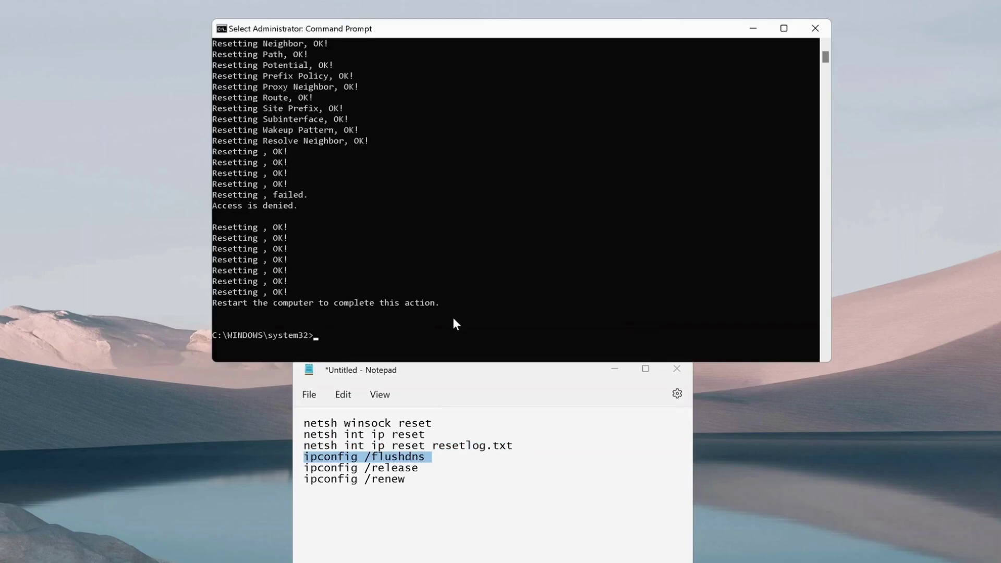
pyautogui.rightClick(455, 323)
pyautogui.click(391, 479)
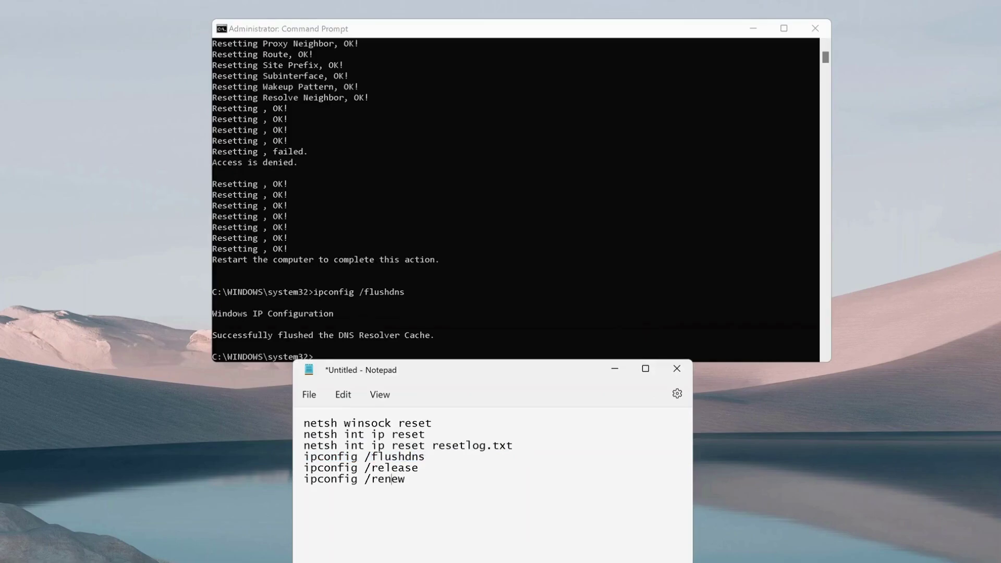
pyautogui.tripleClick(392, 479)
pyautogui.tripleClick(403, 469)
pyautogui.click(476, 300)
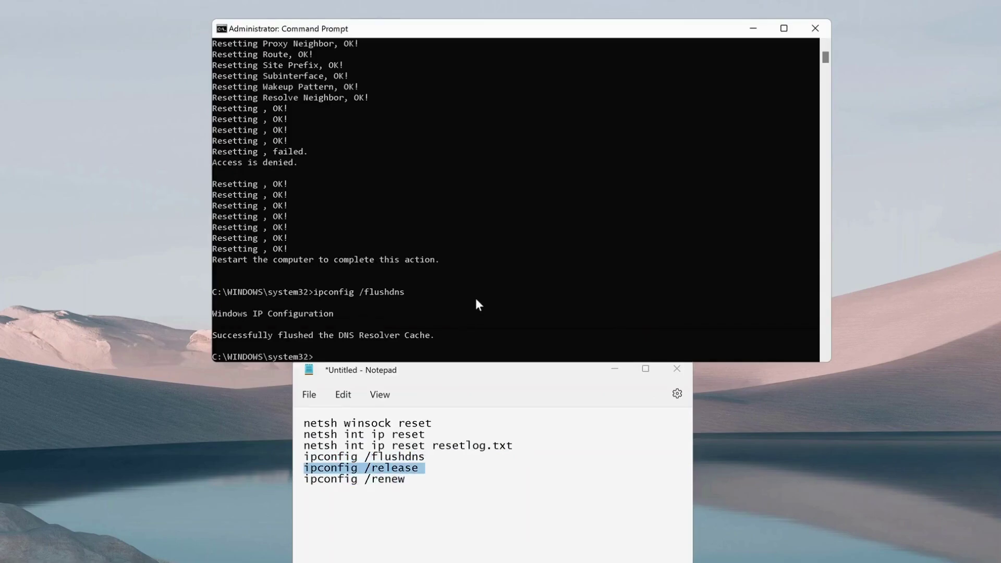
pyautogui.rightClick(476, 300)
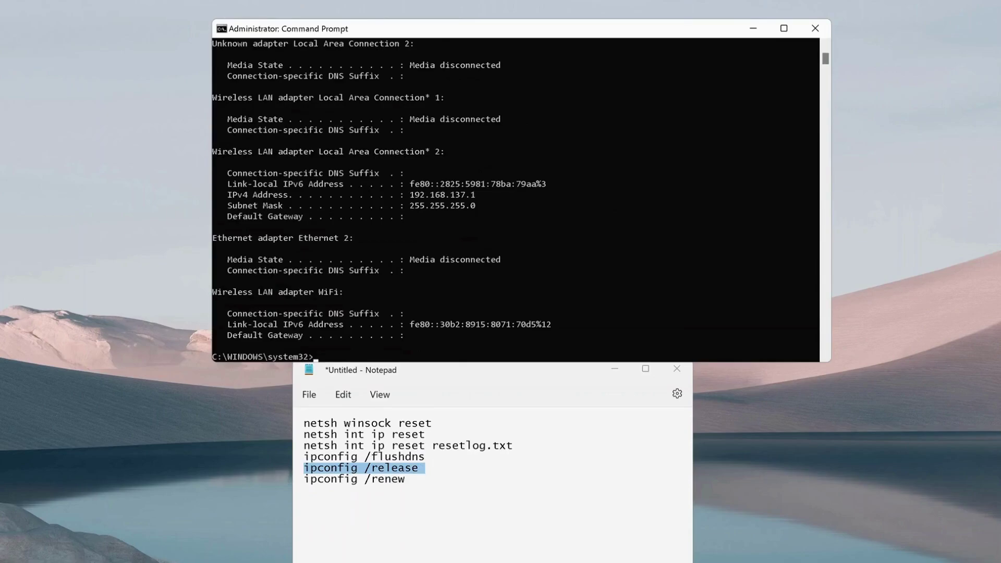
# Run ipconfig /renew so Wi-Fi gets 192.168.1.102, then clear the prompt
pyautogui.tripleClick(400, 484)
pyautogui.press('super+c')
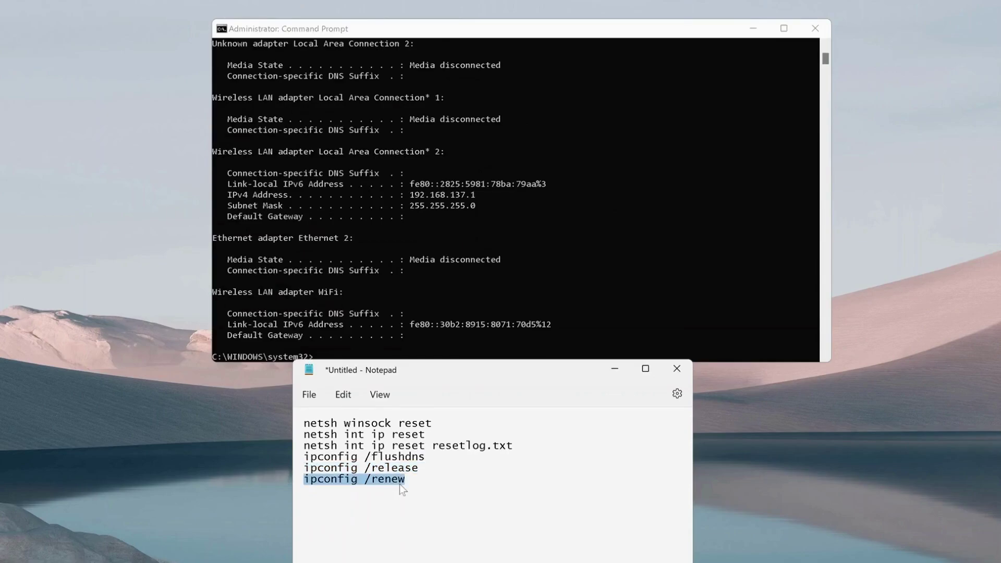
pyautogui.click(486, 336)
pyautogui.rightClick(486, 336)
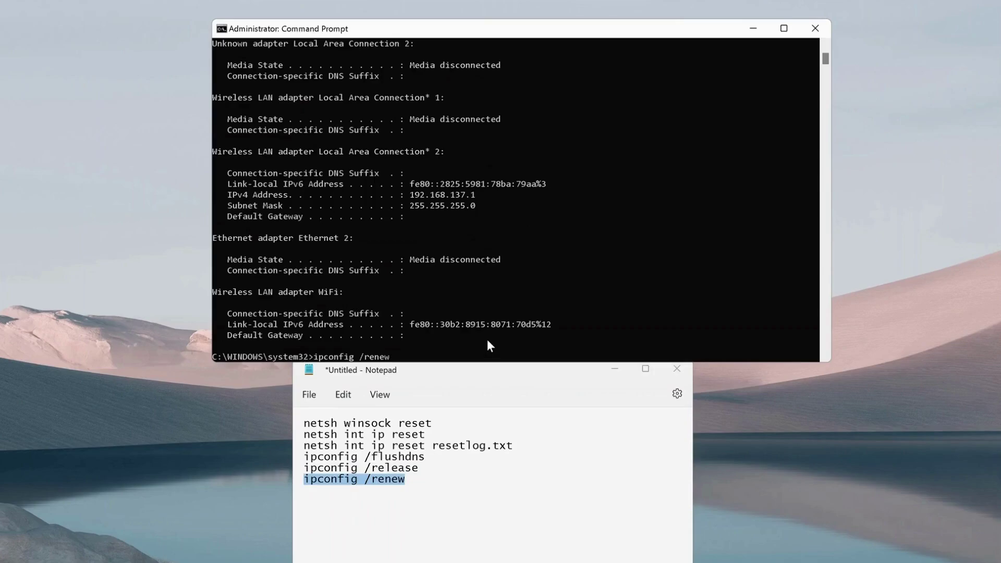
pyautogui.press('Return')
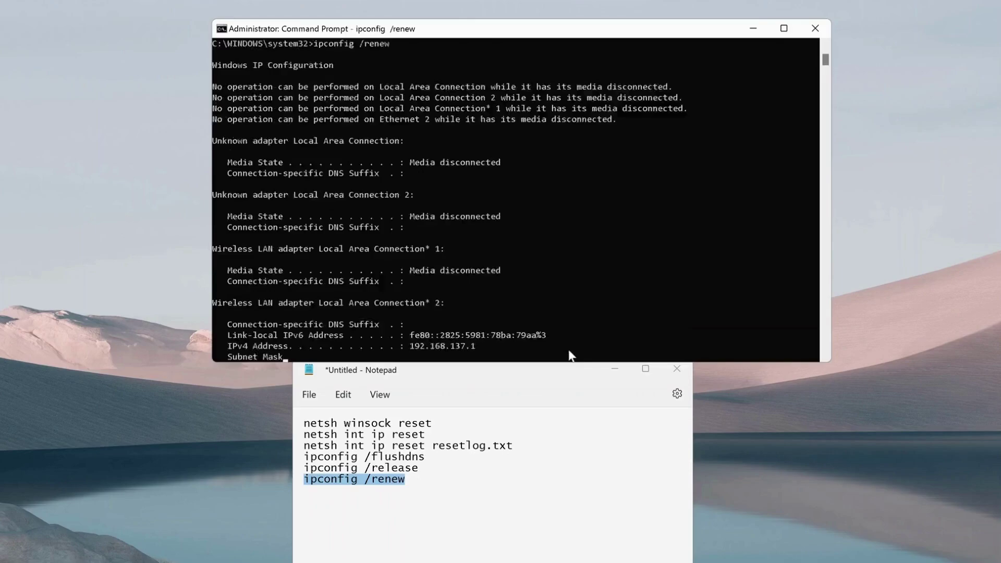
pyautogui.press('Up')
pyautogui.press('Up')
pyautogui.press('Up')
pyautogui.press('Up')
pyautogui.press('Up')
pyautogui.press('Up')
pyautogui.press('BackSpace')
pyautogui.press('BackSpace')
pyautogui.press('BackSpace')
pyautogui.press('BackSpace')
pyautogui.press('BackSpace')
pyautogui.press('BackSpace')
pyautogui.press('BackSpace')
pyautogui.press('BackSpace')
pyautogui.press('BackSpace')
pyautogui.press('BackSpace')
pyautogui.press('BackSpace')
pyautogui.press('BackSpace')
pyautogui.press('BackSpace')
pyautogui.press('BackSpace')
pyautogui.press('BackSpace')
pyautogui.press('BackSpace')
pyautogui.press('BackSpace')
pyautogui.press('BackSpace')
pyautogui.press('BackSpace')
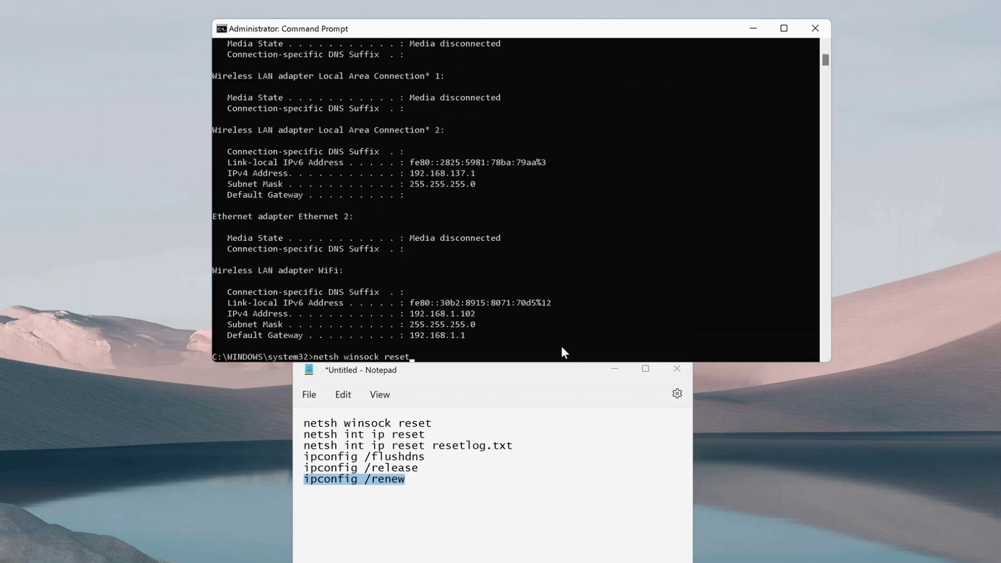
# Type exit at the Command Prompt to close it
pyautogui.write('exit')
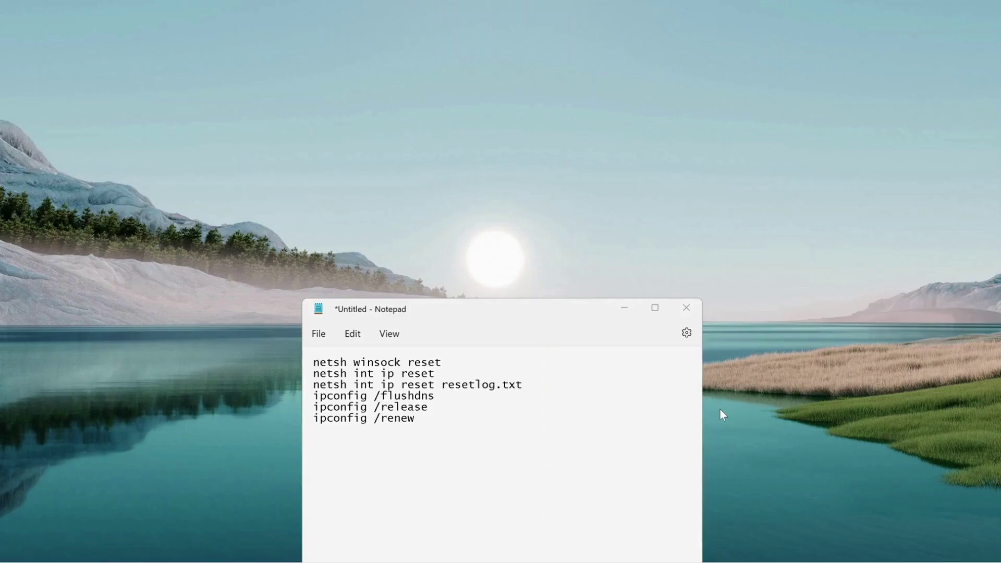